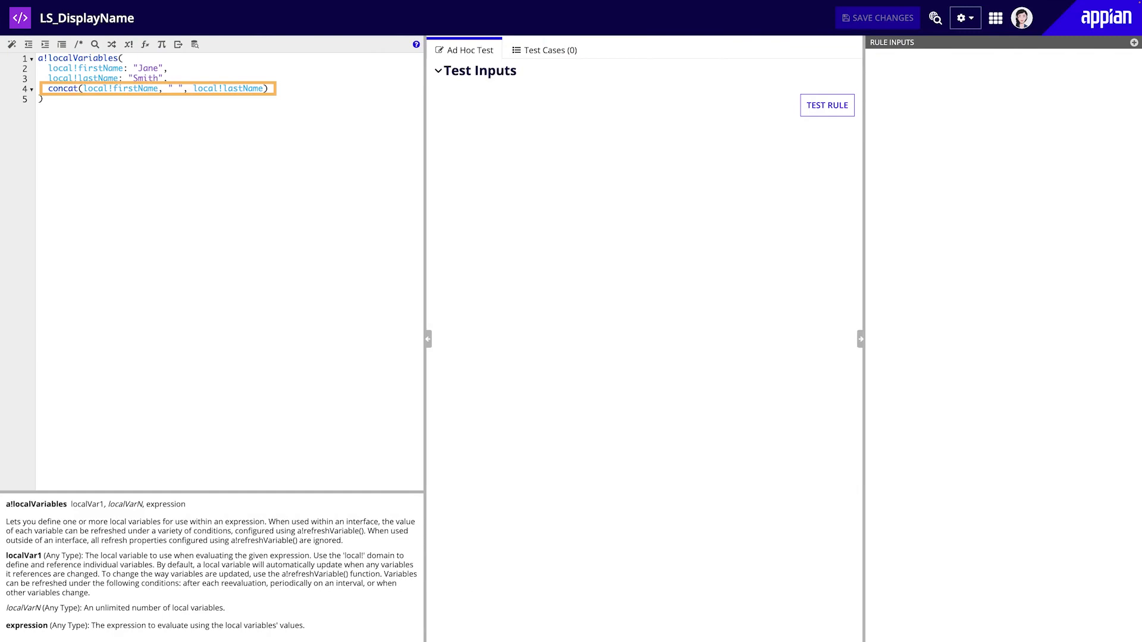
# Run the LS_DisplayName rule test to show 'Jane Smith' in Test Output.
pyautogui.click(827, 104)
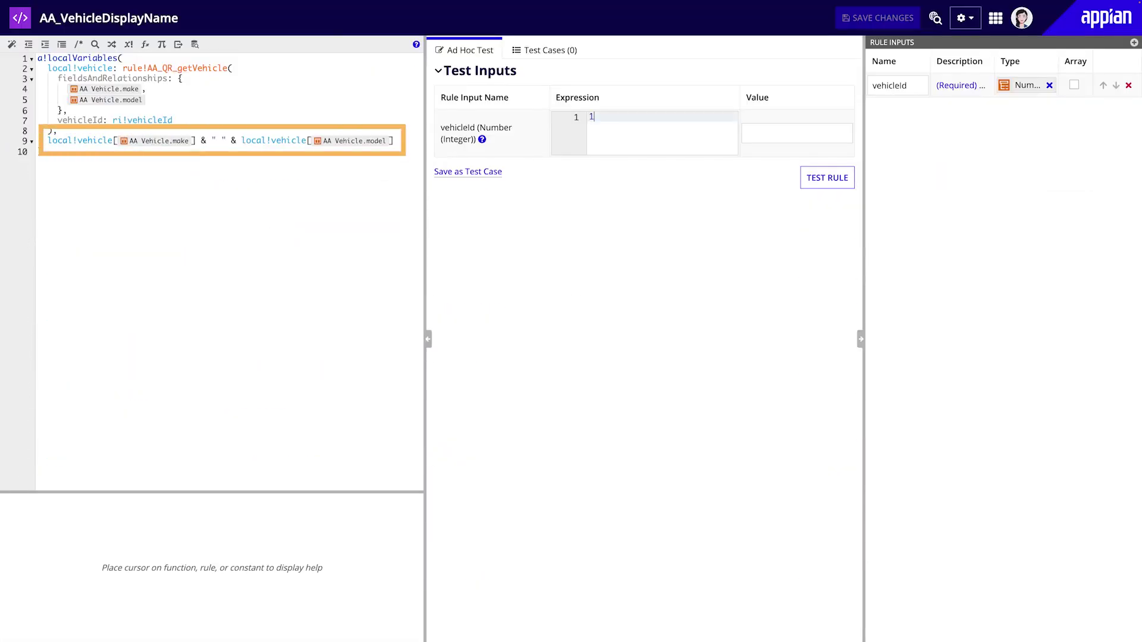
# Run the AA_VehicleDisplayName test for vehicleId 1, returning 'Ford F150'.
pyautogui.click(827, 178)
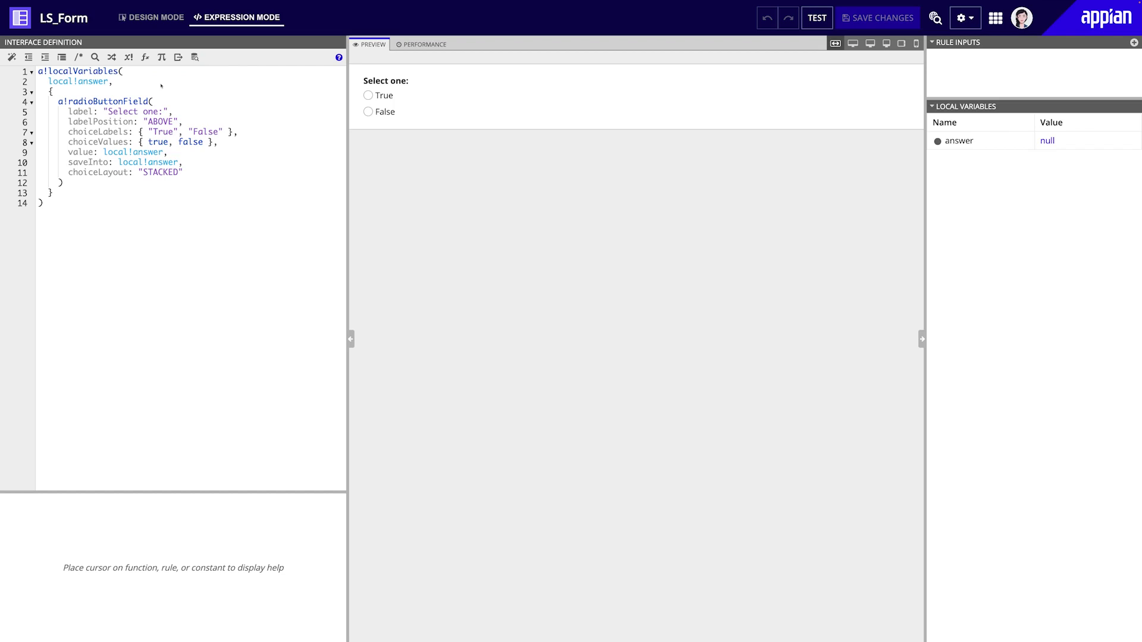
# Show the local variables function help, then choose True in the LS_Form preview.
pyautogui.click(162, 85)
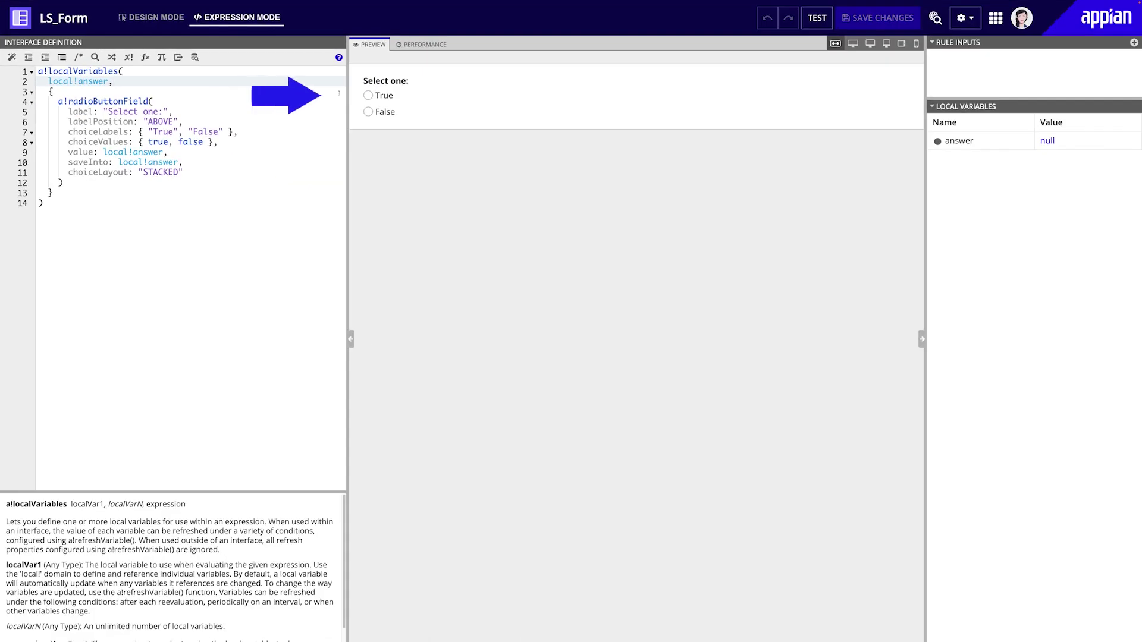
pyautogui.click(369, 96)
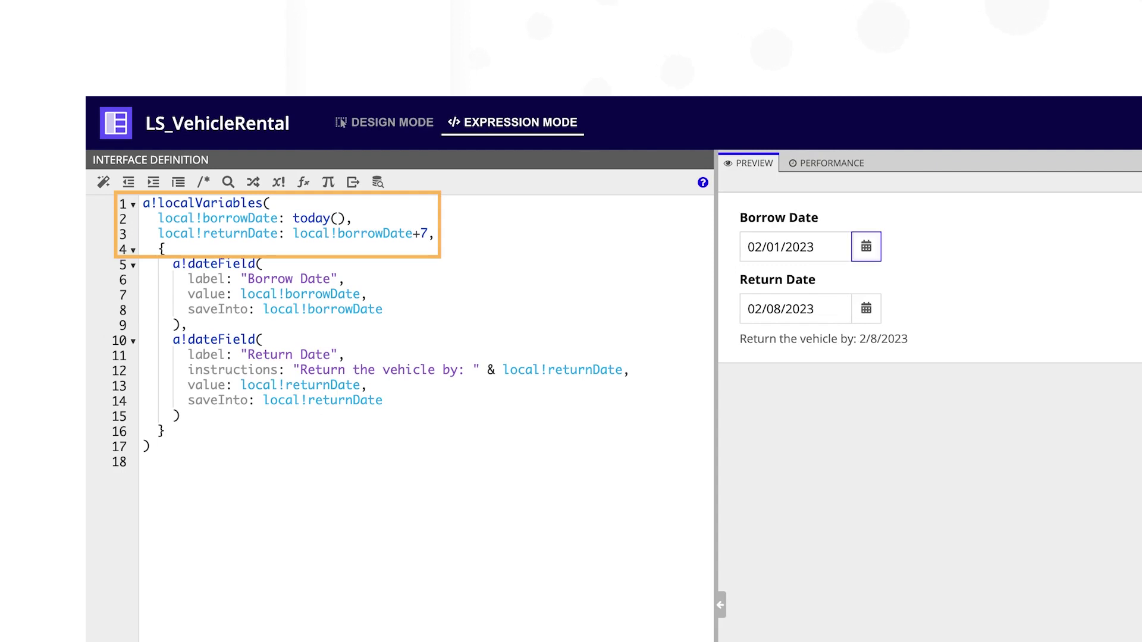
# Pick February 9, 2023 as the borrow date, moving the return date to 02/16/2023.
pyautogui.click(866, 247)
pyautogui.click(921, 390)
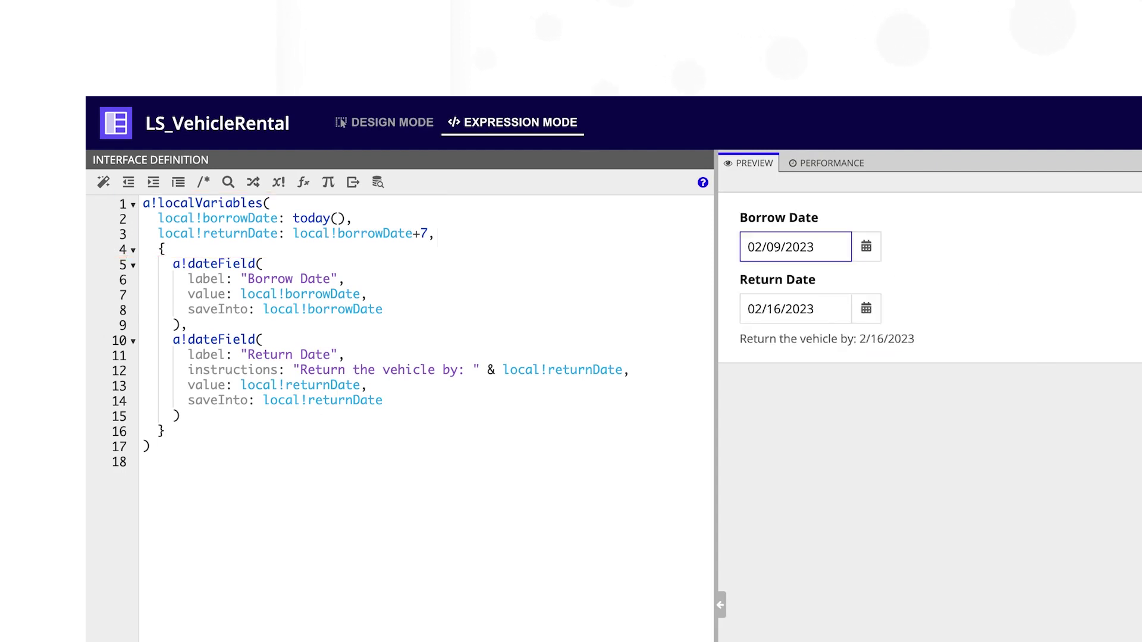